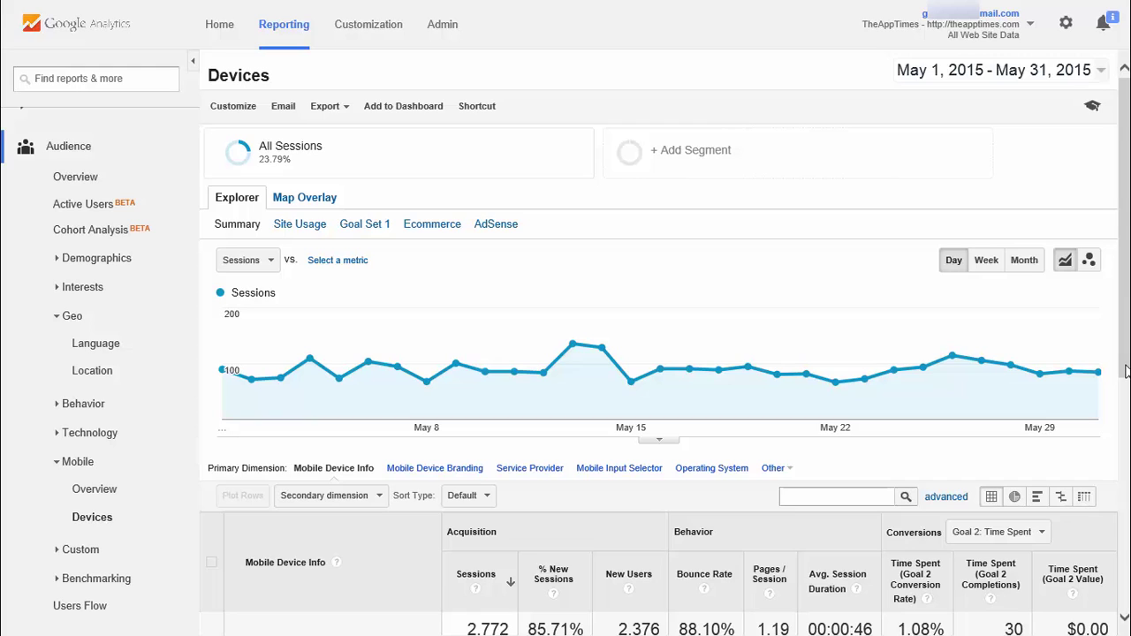
Step: Open the Location report under Geo in the Audience section and show its Explorer view
drag(1125, 373, 1126, 378)
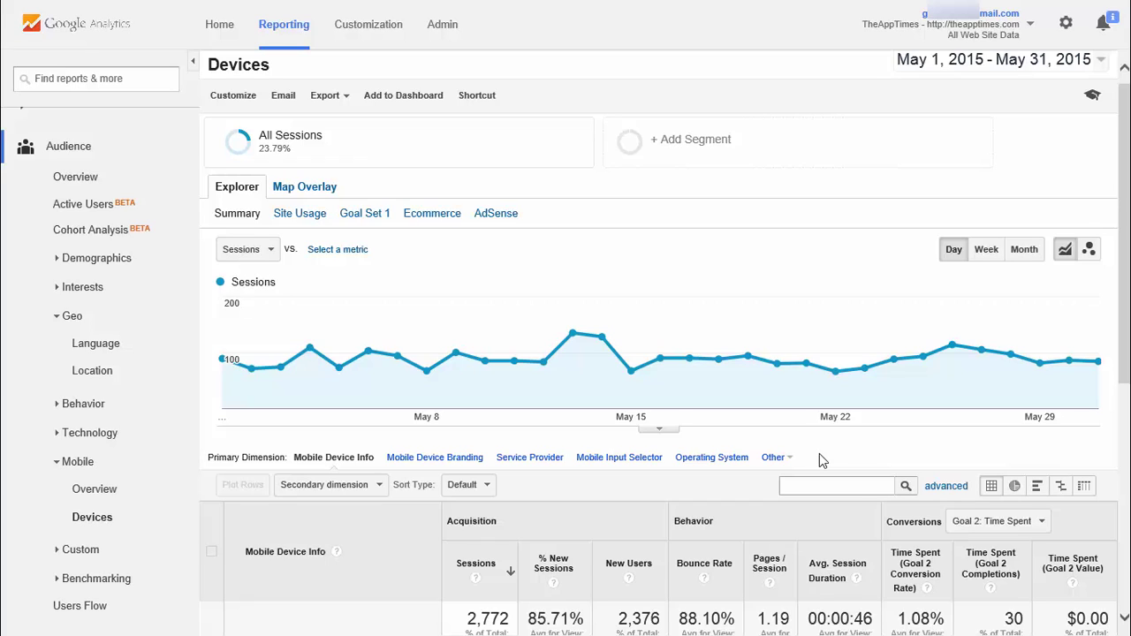
click(93, 373)
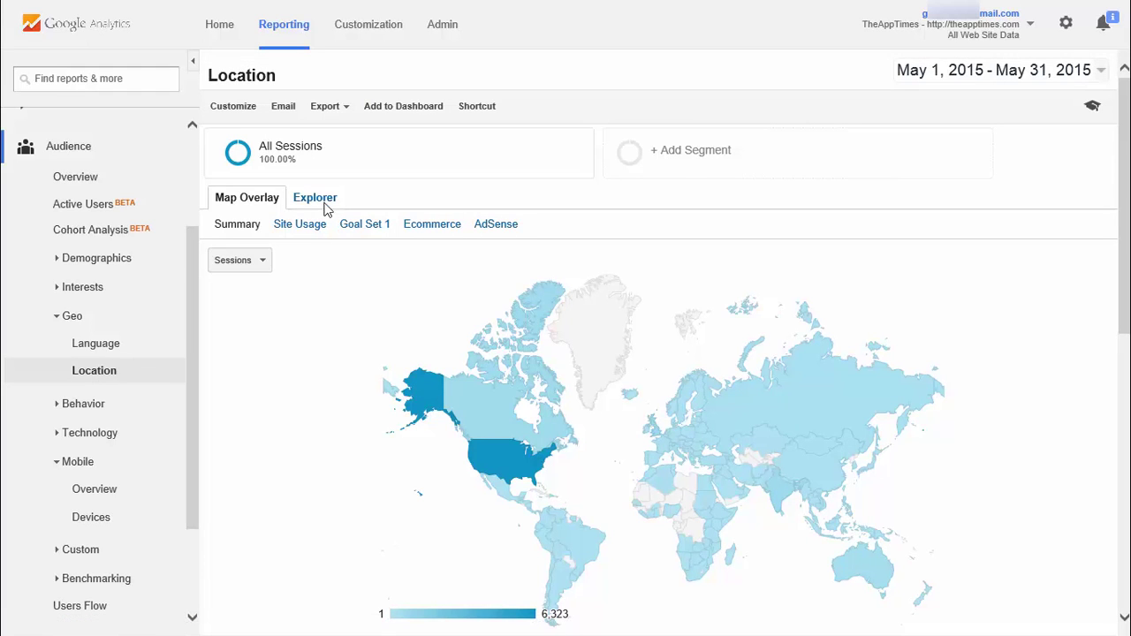
click(318, 200)
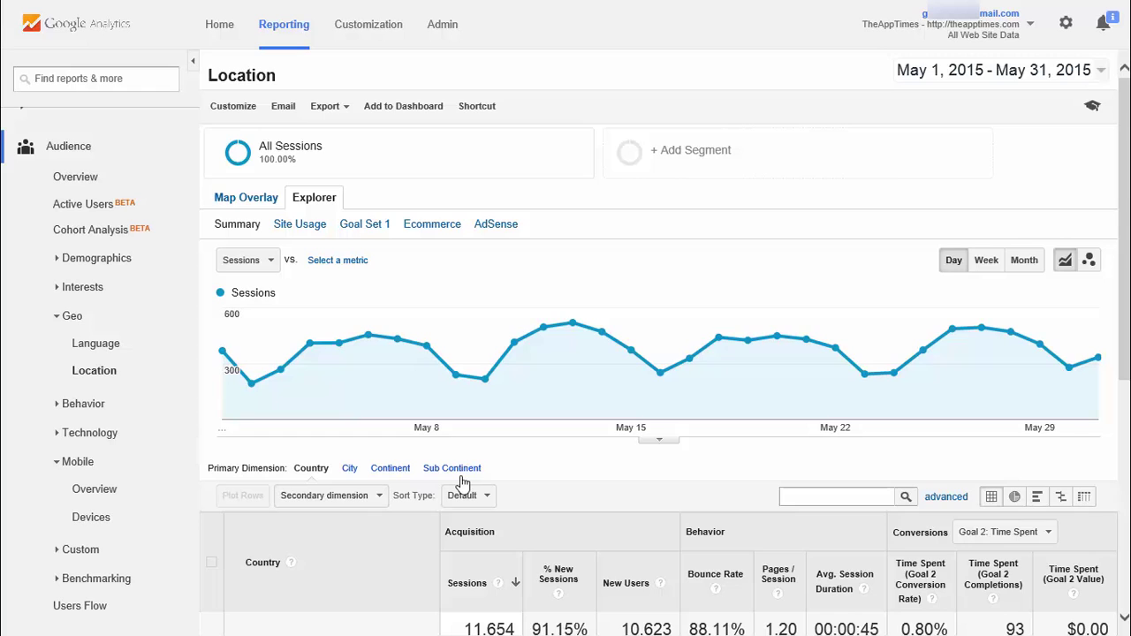
Step: View the location table by City and return its primary dimension to Country
scroll(461, 484, down, 4)
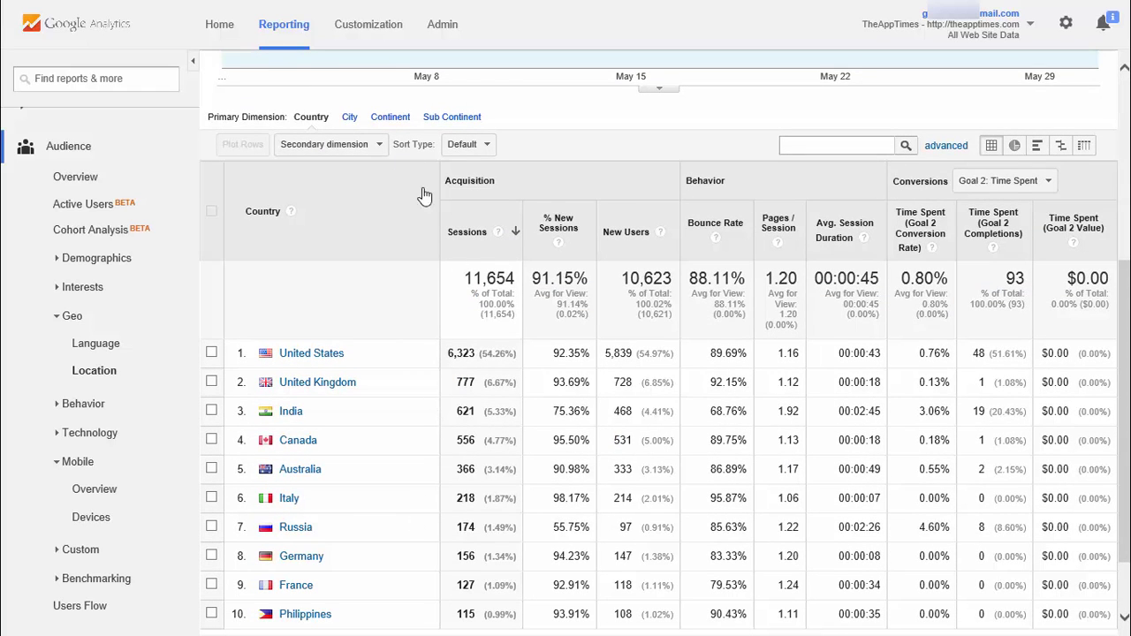
click(349, 122)
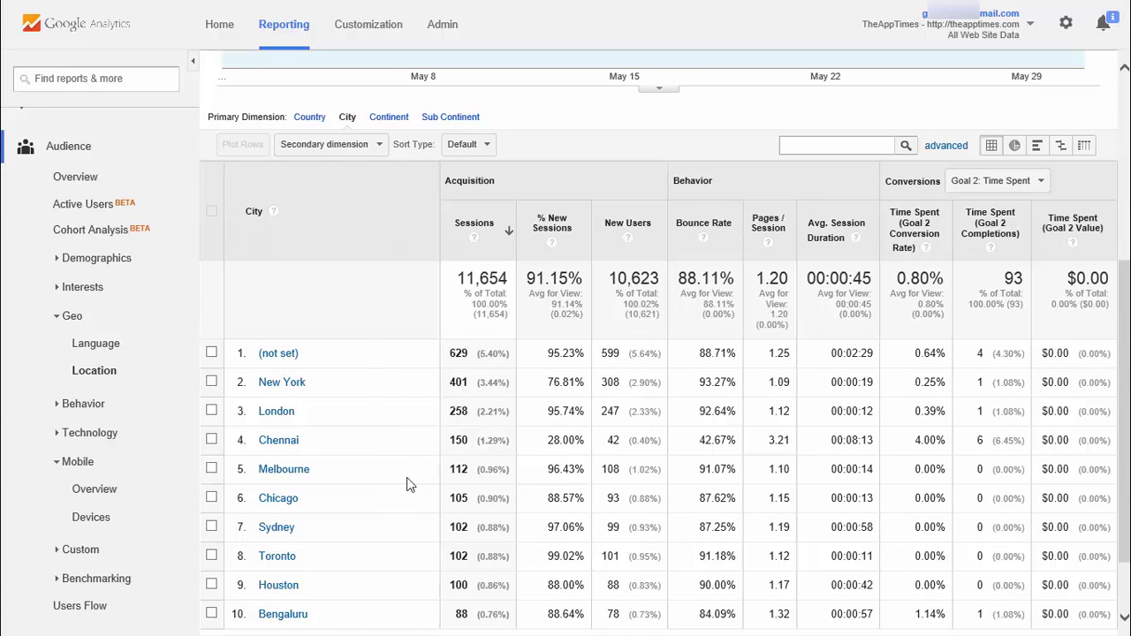
click(305, 122)
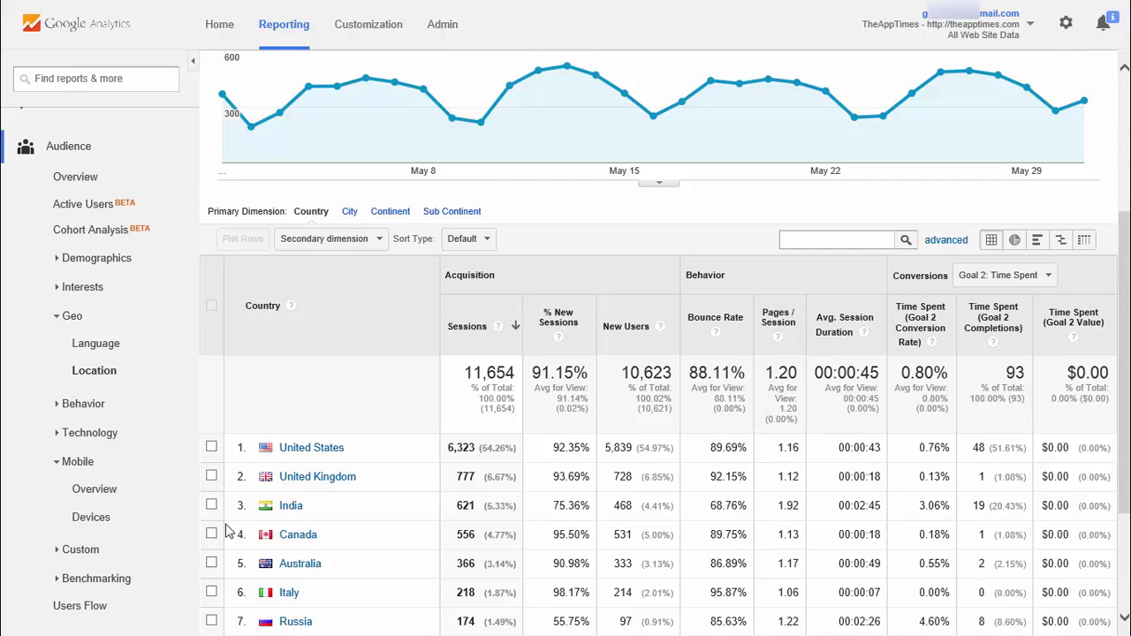
Step: Plot the United States and United Kingdom rows on the sessions chart and clear the row selection
click(211, 447)
click(212, 476)
click(243, 240)
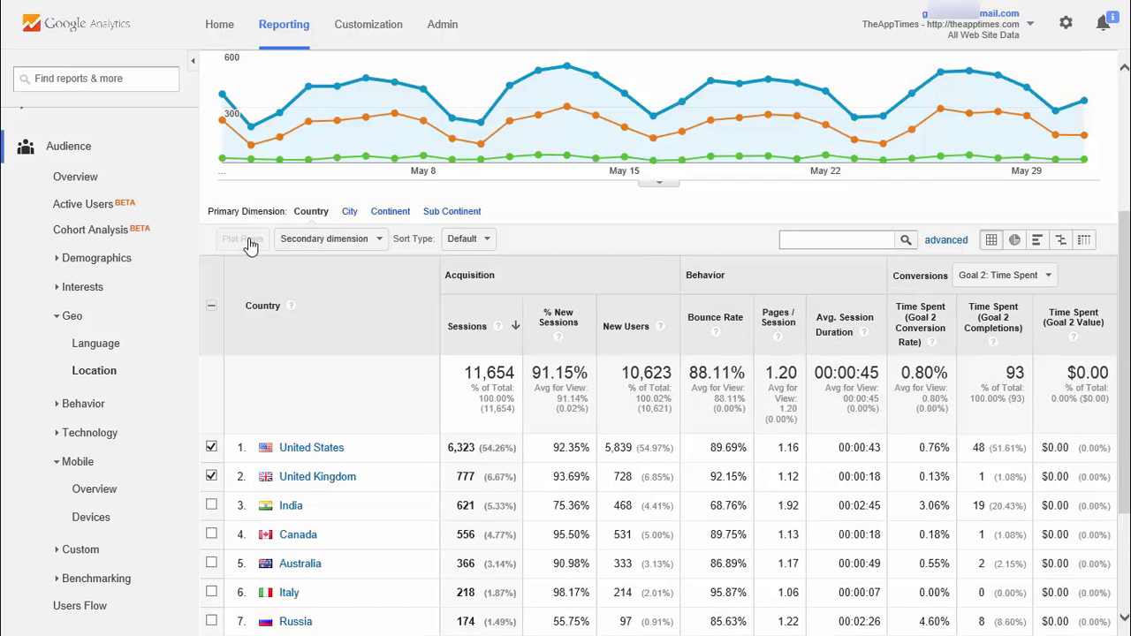
mouse_move(481, 124)
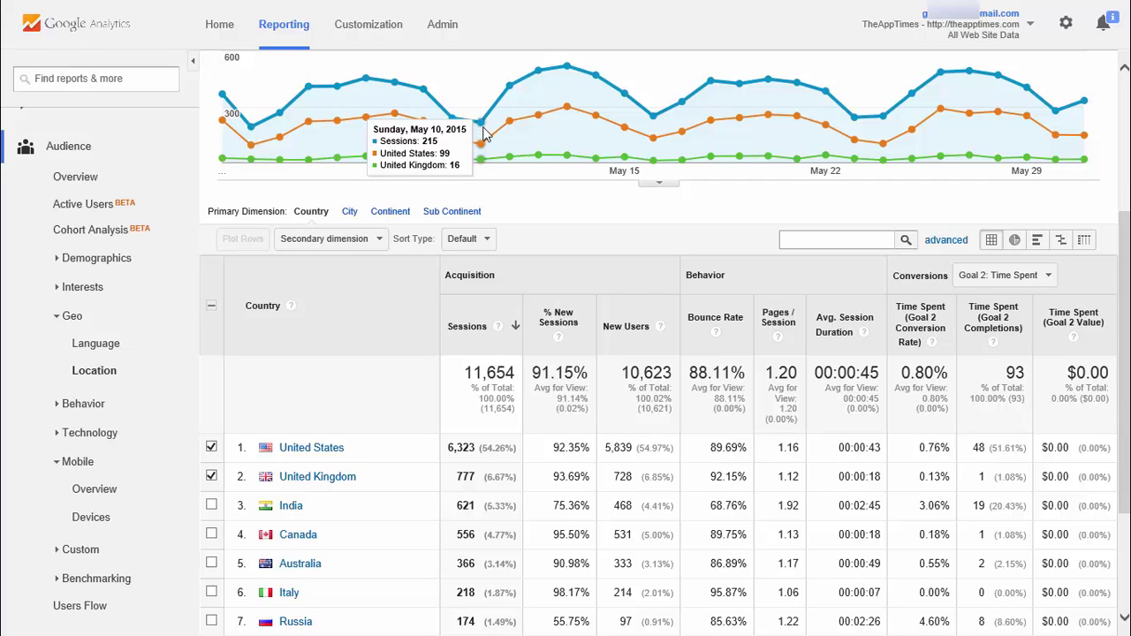
click(211, 309)
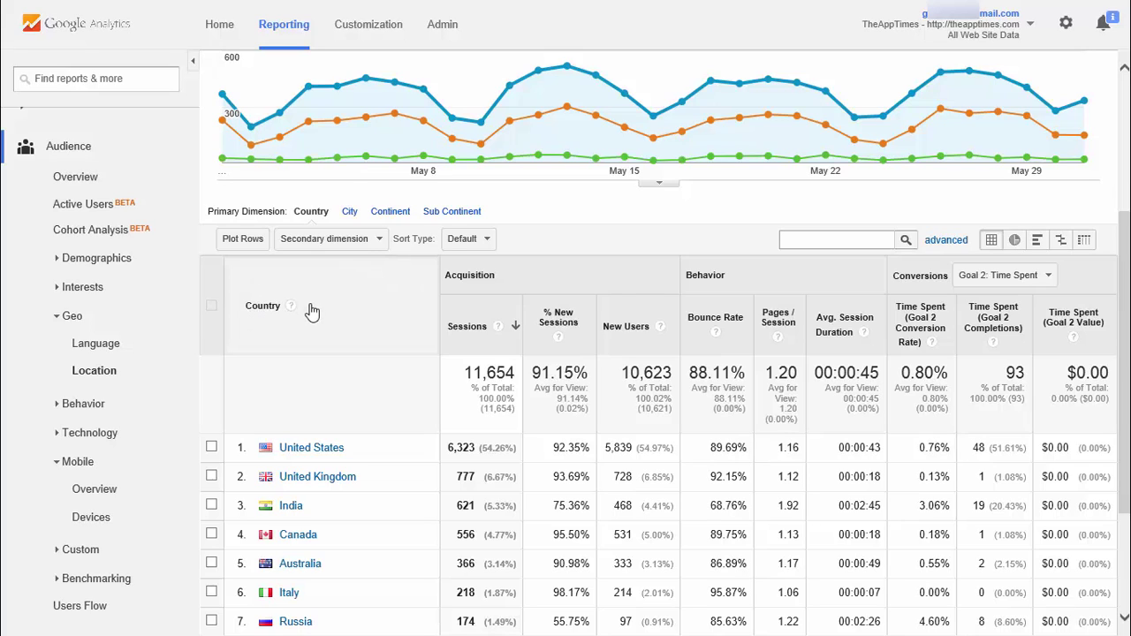
Step: Add Operating System as a secondary dimension to the country table and remove it again
click(376, 248)
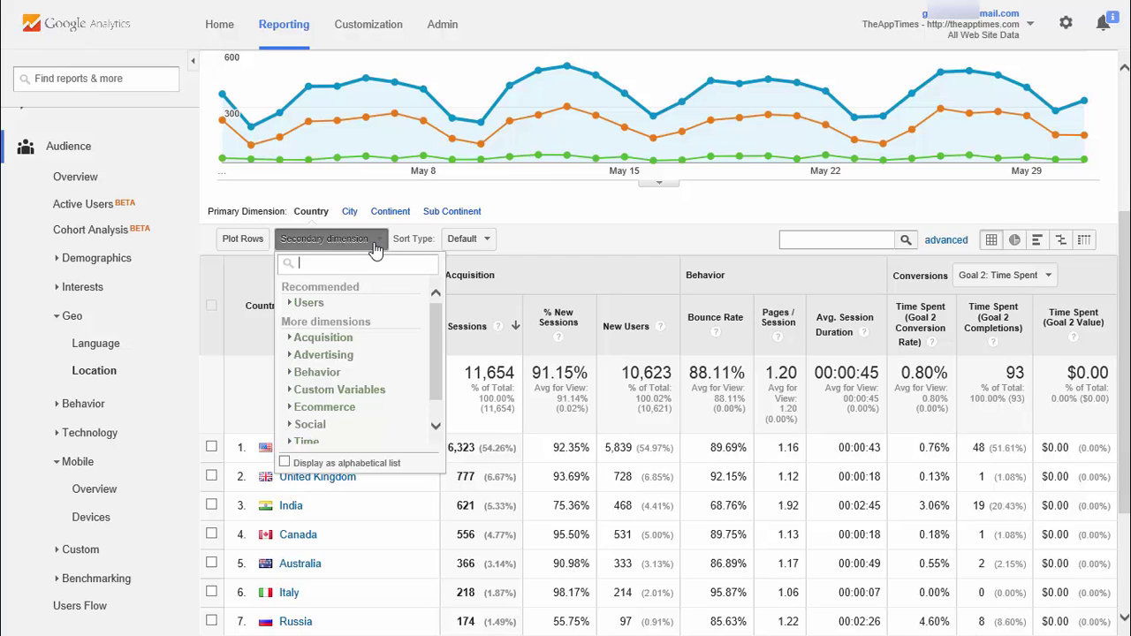
click(334, 306)
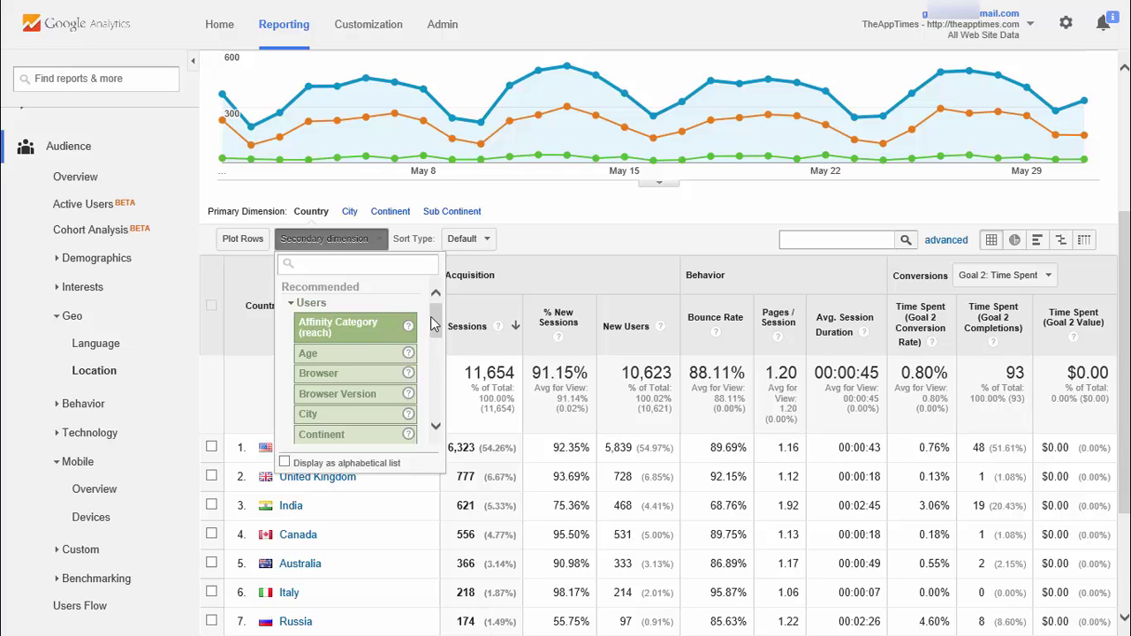
drag(435, 325, 437, 368)
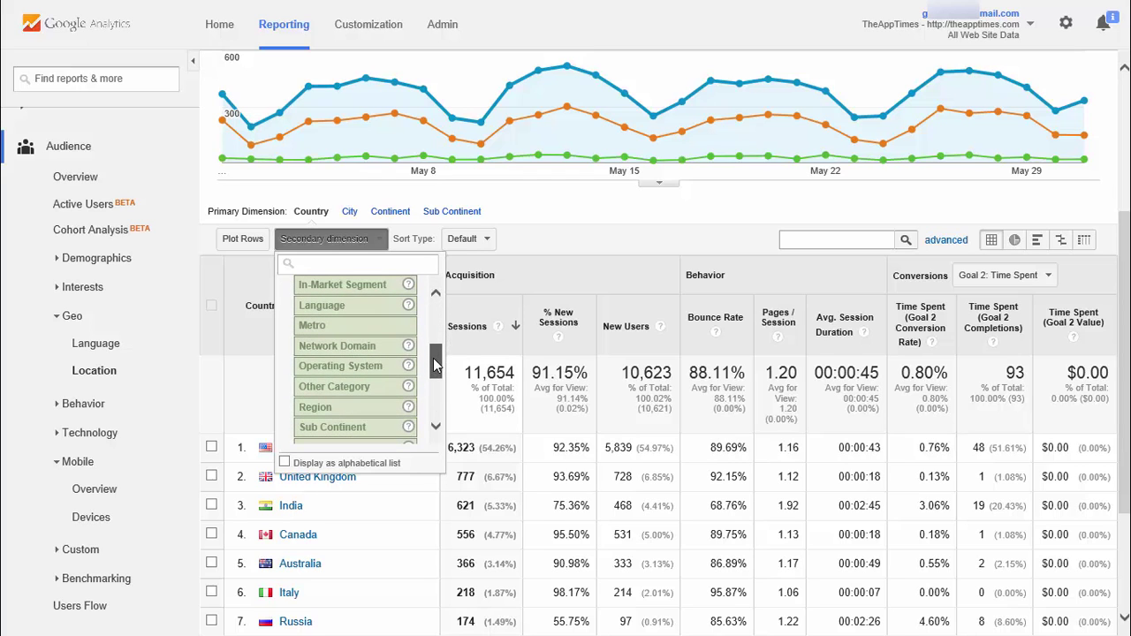
click(382, 372)
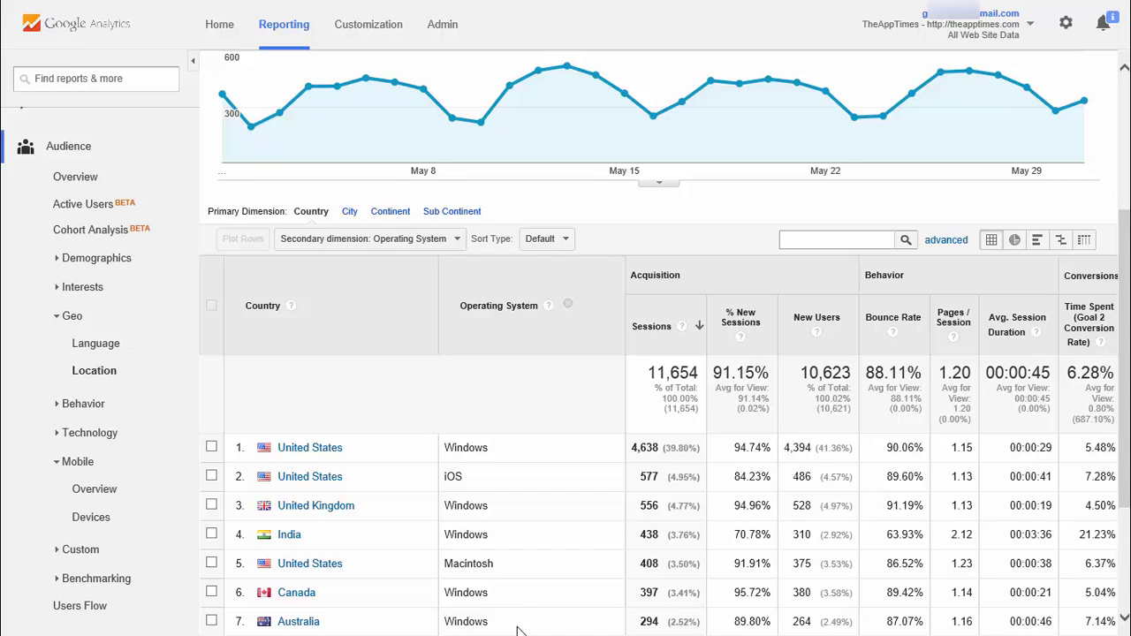
click(568, 306)
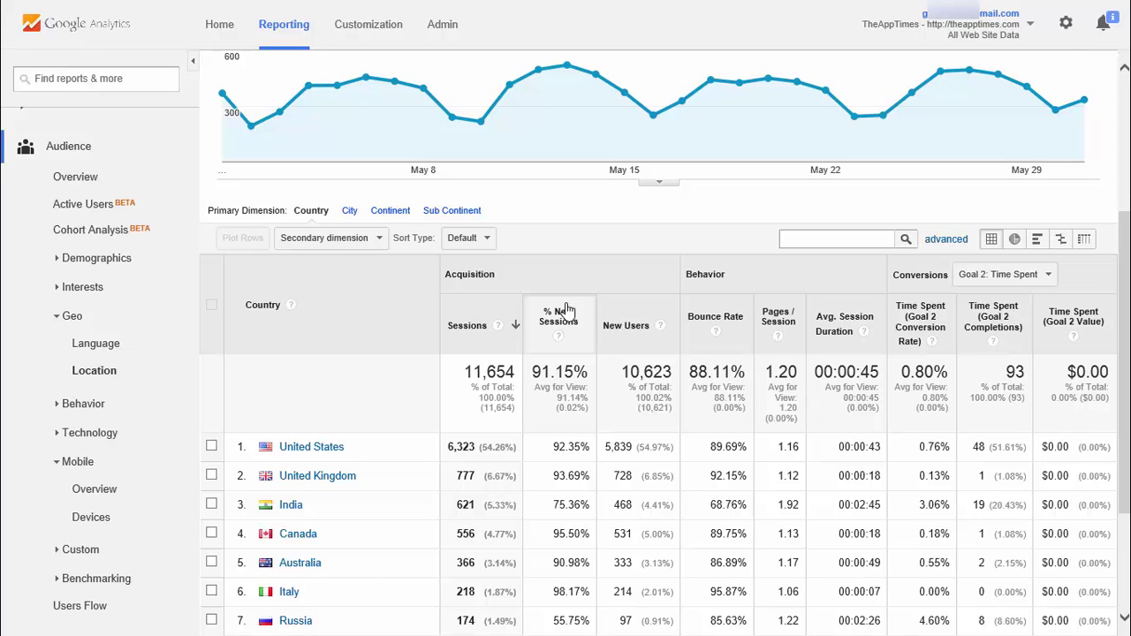
Step: Sort the country table by sessions in ascending order and return it to descending order
click(477, 333)
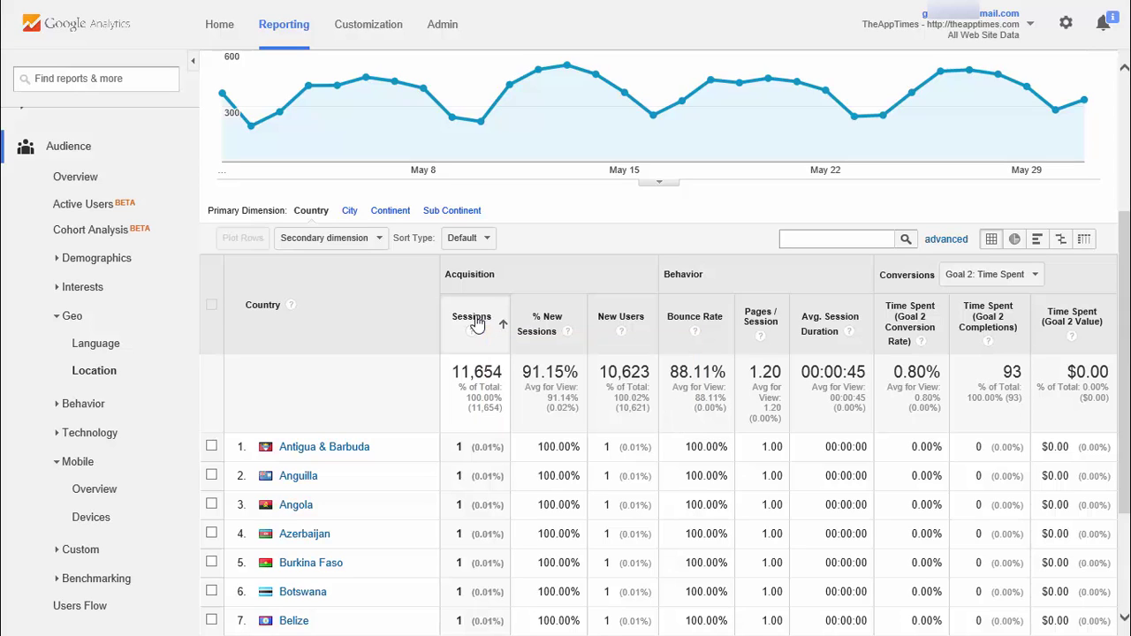
click(478, 325)
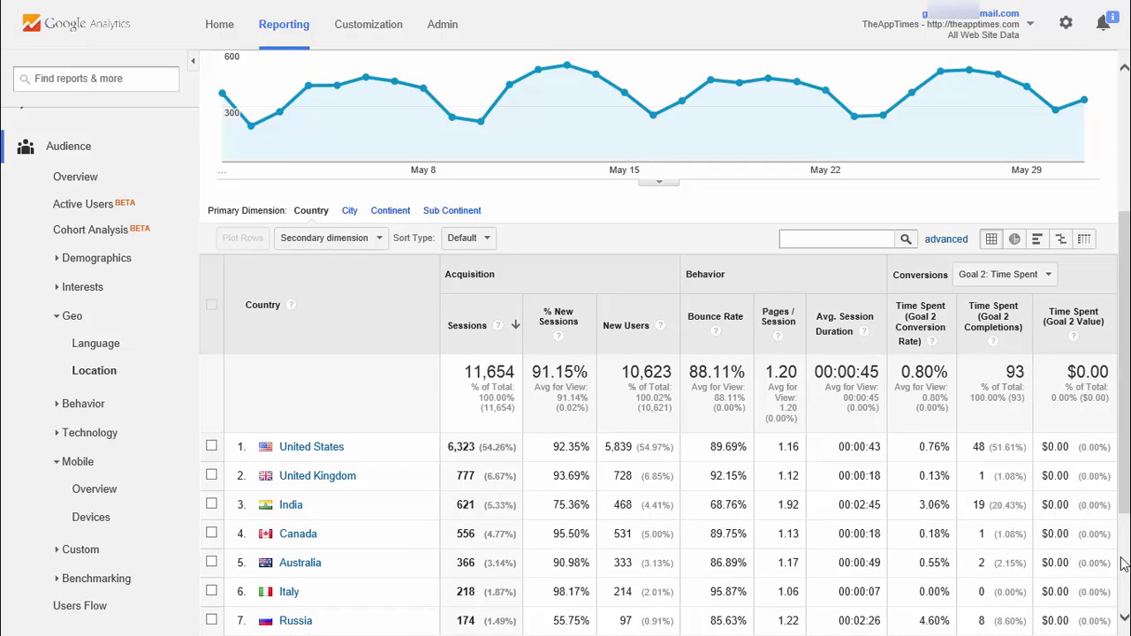
Step: Check which row counts per page are available for the country table without changing the setting
scroll(1124, 601, down, 2)
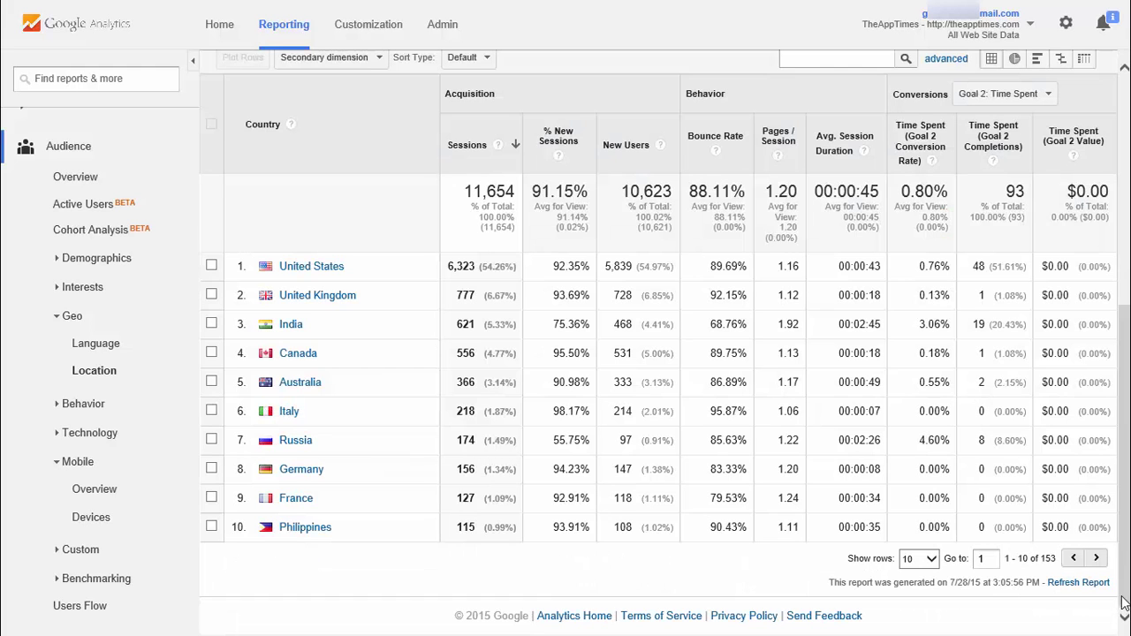
click(930, 559)
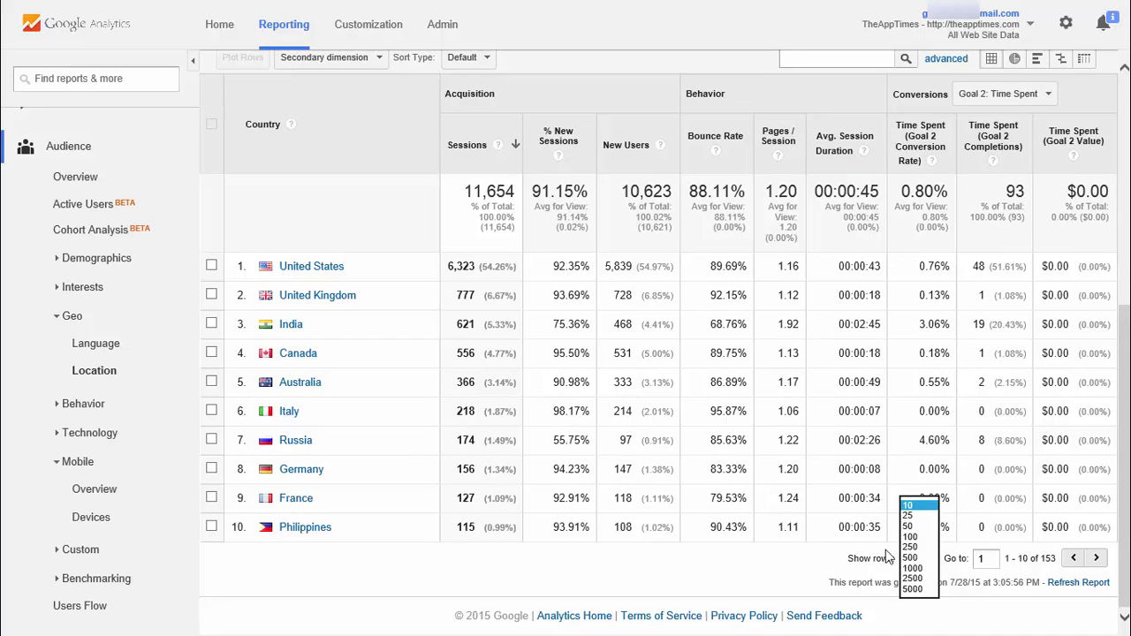
click(817, 565)
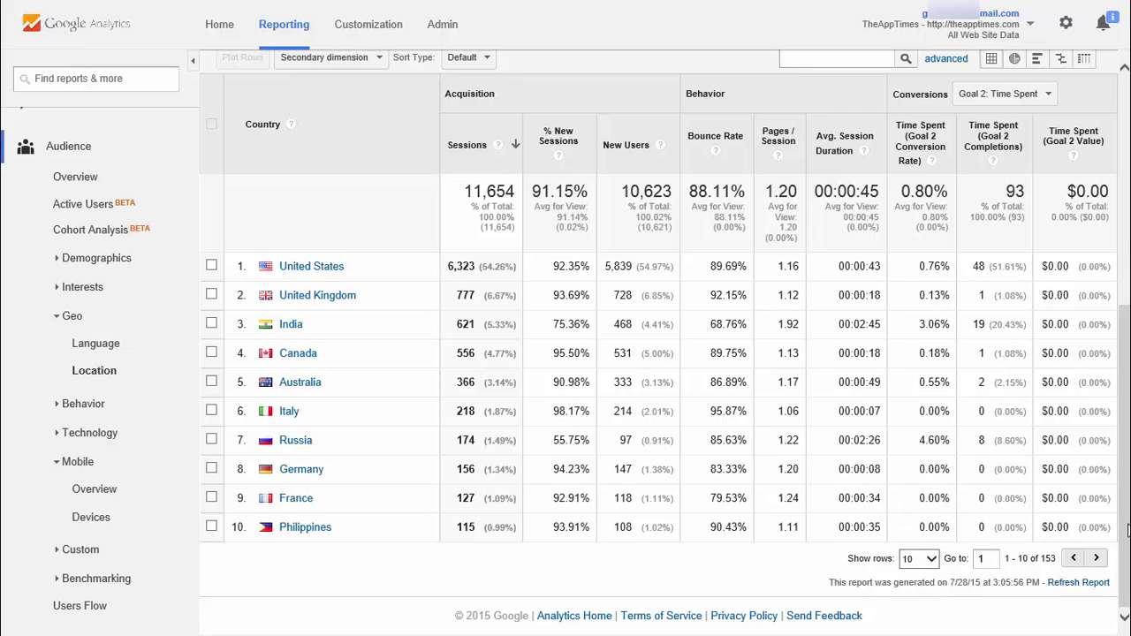
Step: Filter the country table for "united kingdom" and clear the filter
scroll(1128, 514, up, 2)
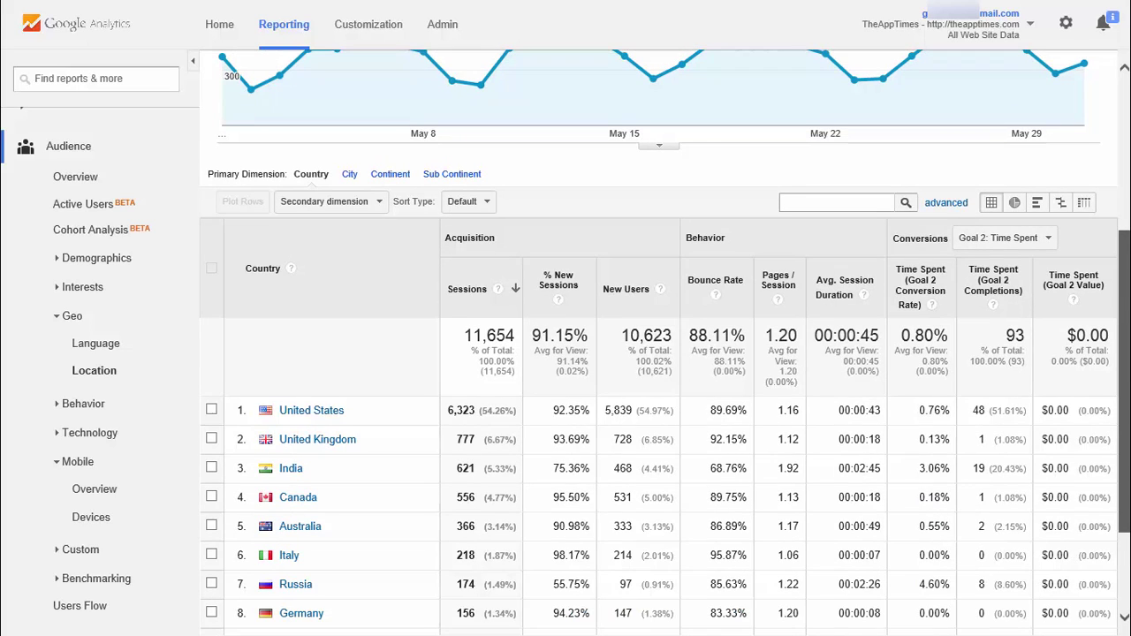
scroll(1127, 514, up, 1)
scroll(1128, 514, up, 1)
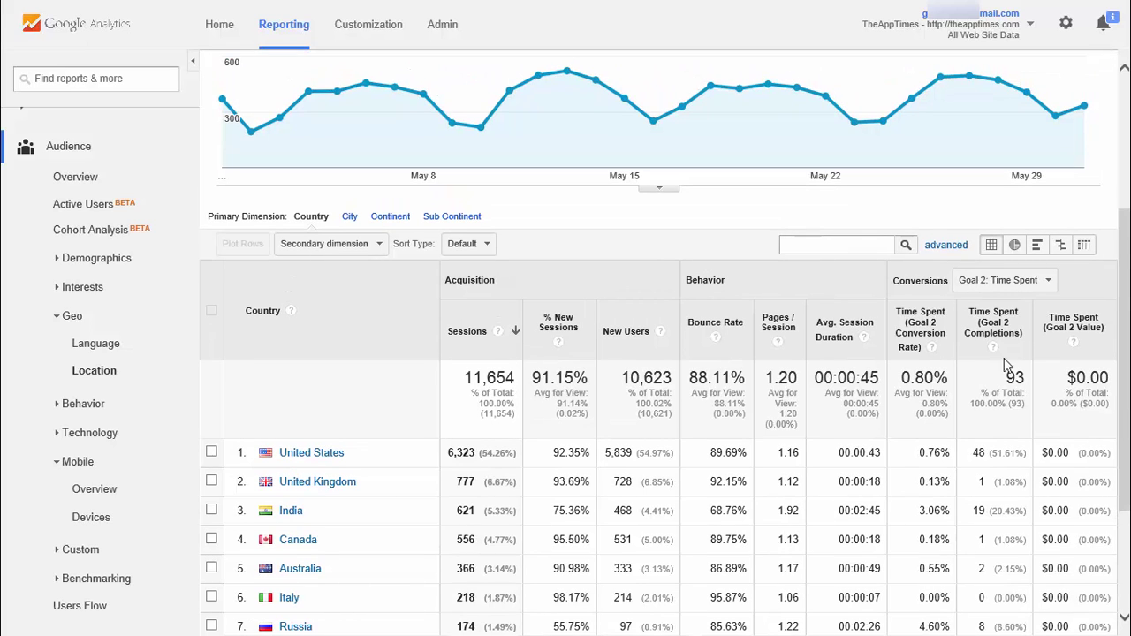
click(836, 243)
text(united kingdom)
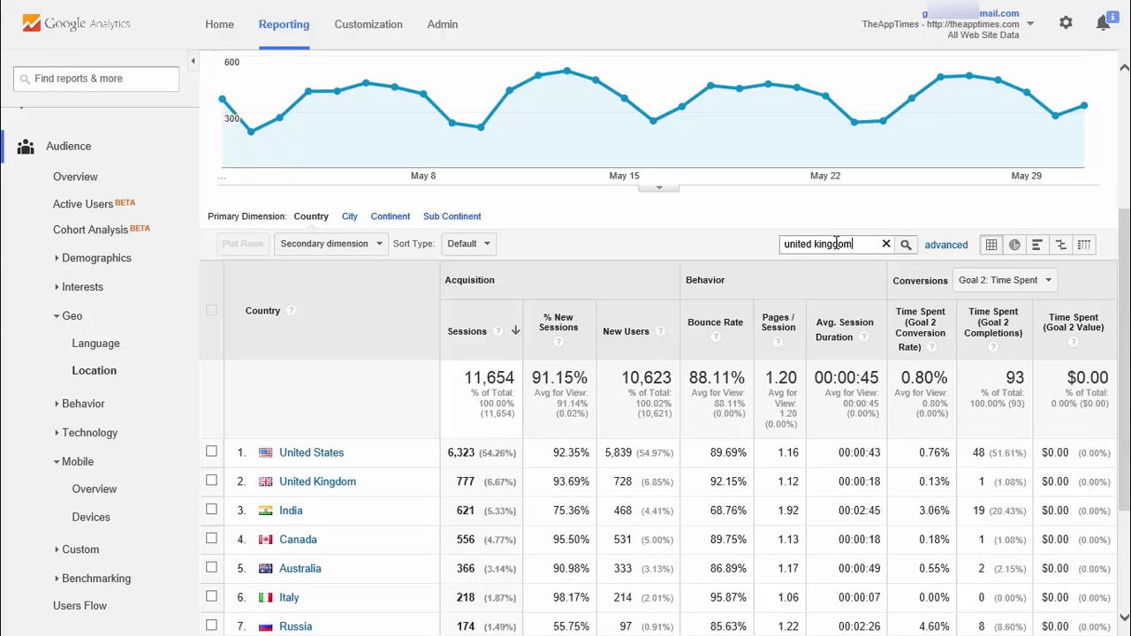
key(Return)
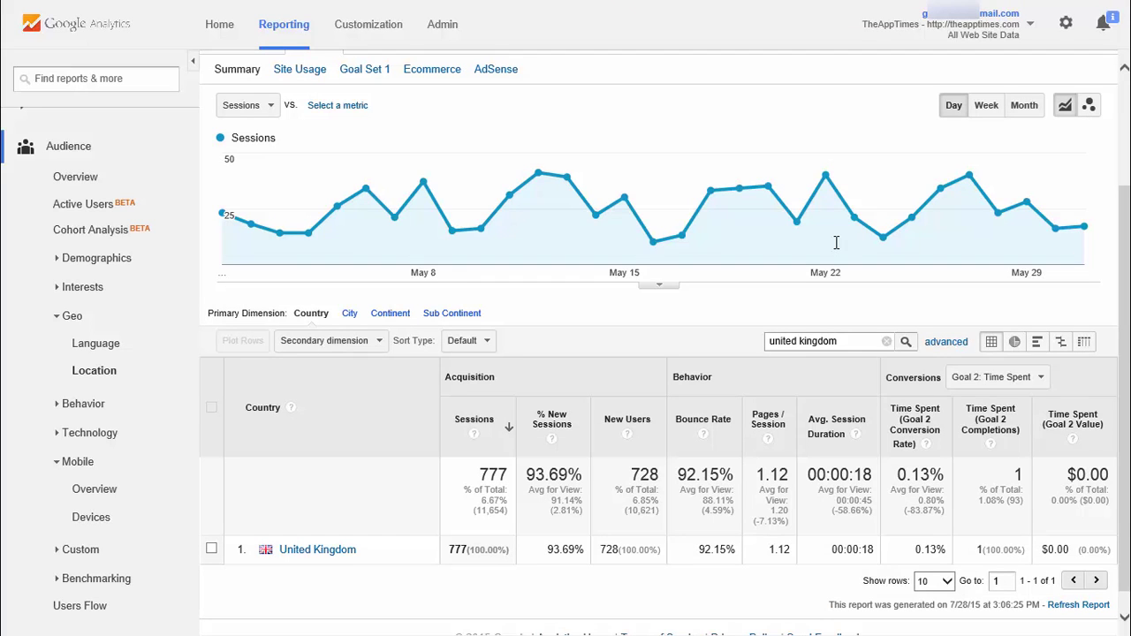
click(886, 343)
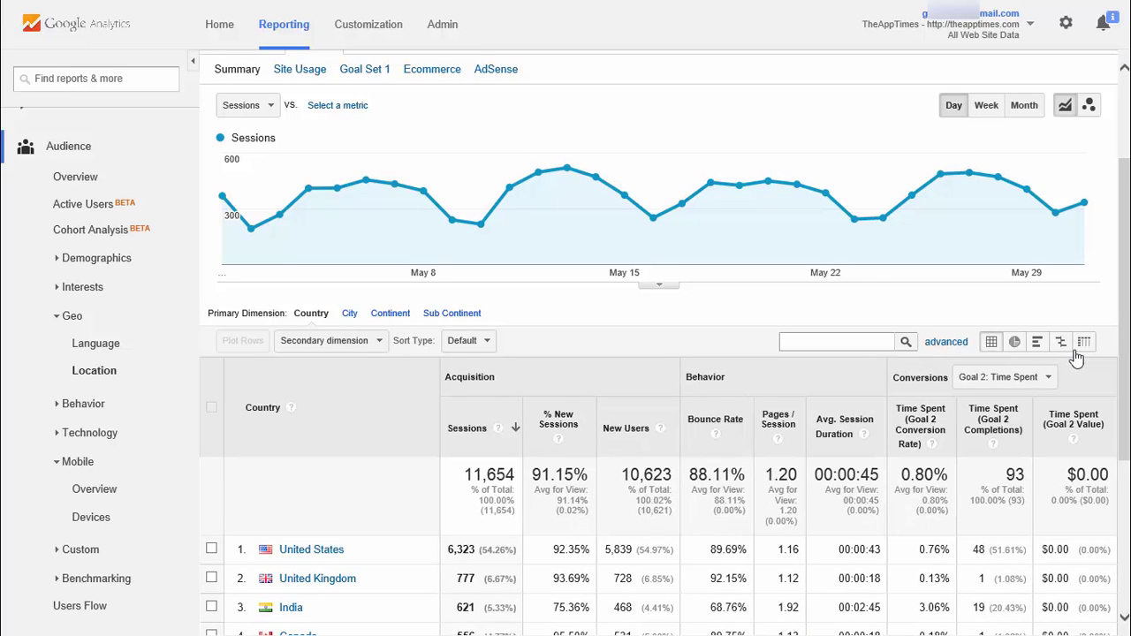
Step: Show the countries' contribution to total sessions as a pie chart and examine the individual country slices
click(1014, 343)
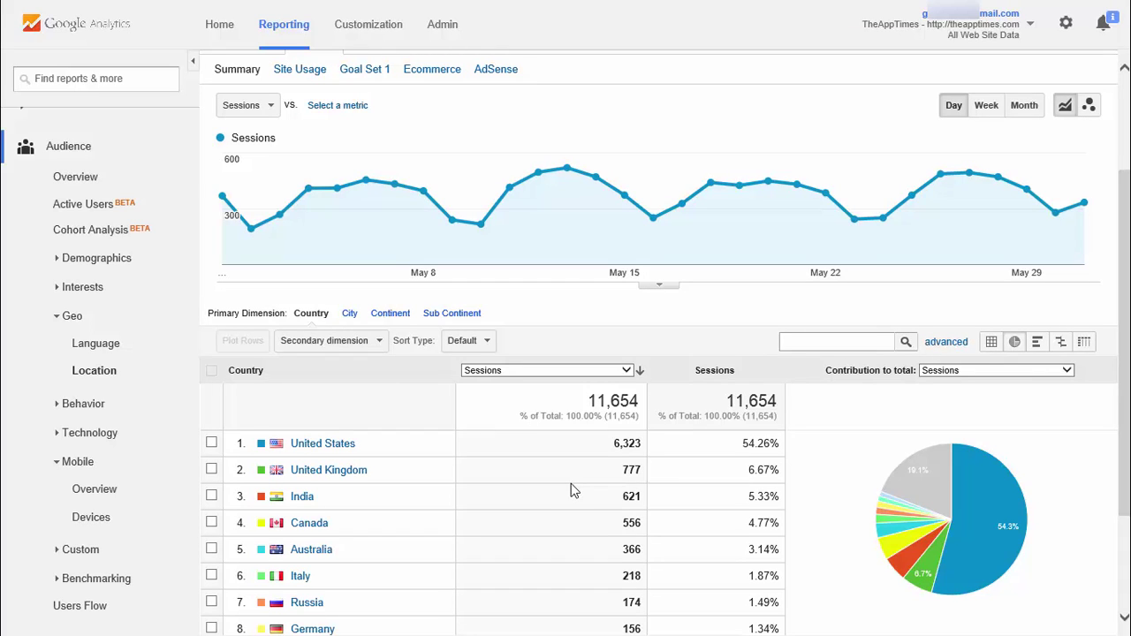
click(627, 371)
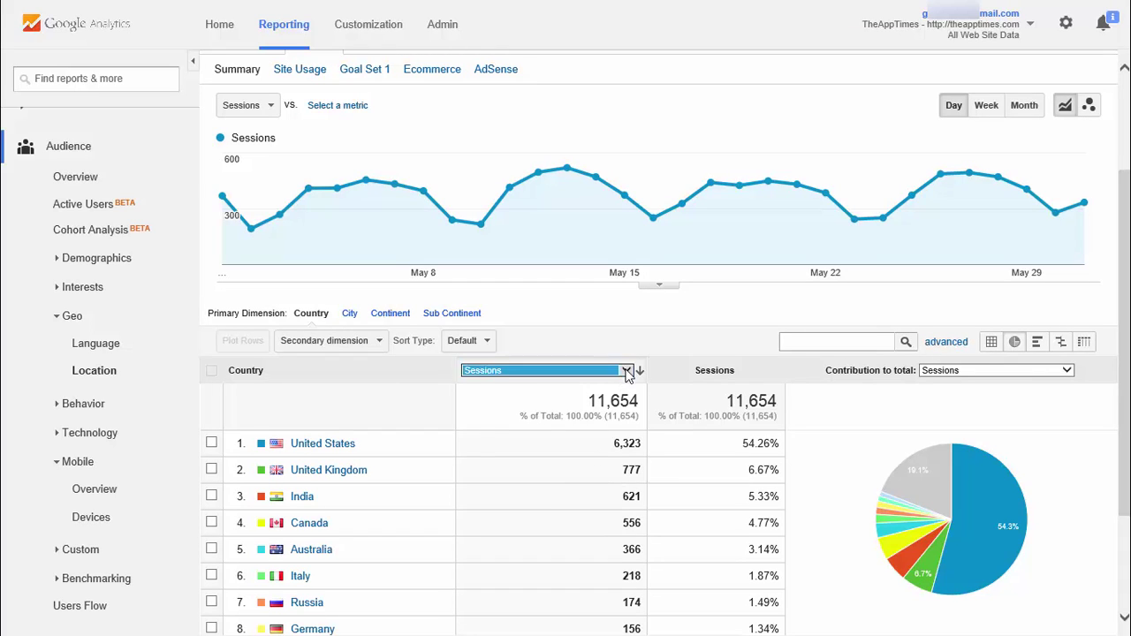
click(626, 371)
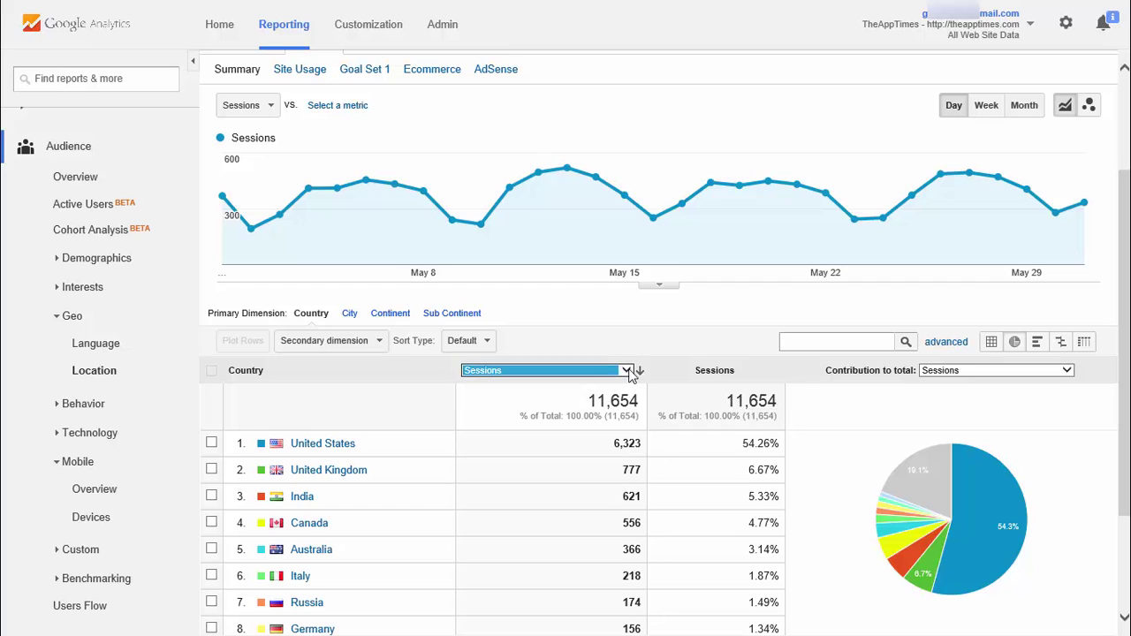
mouse_move(973, 488)
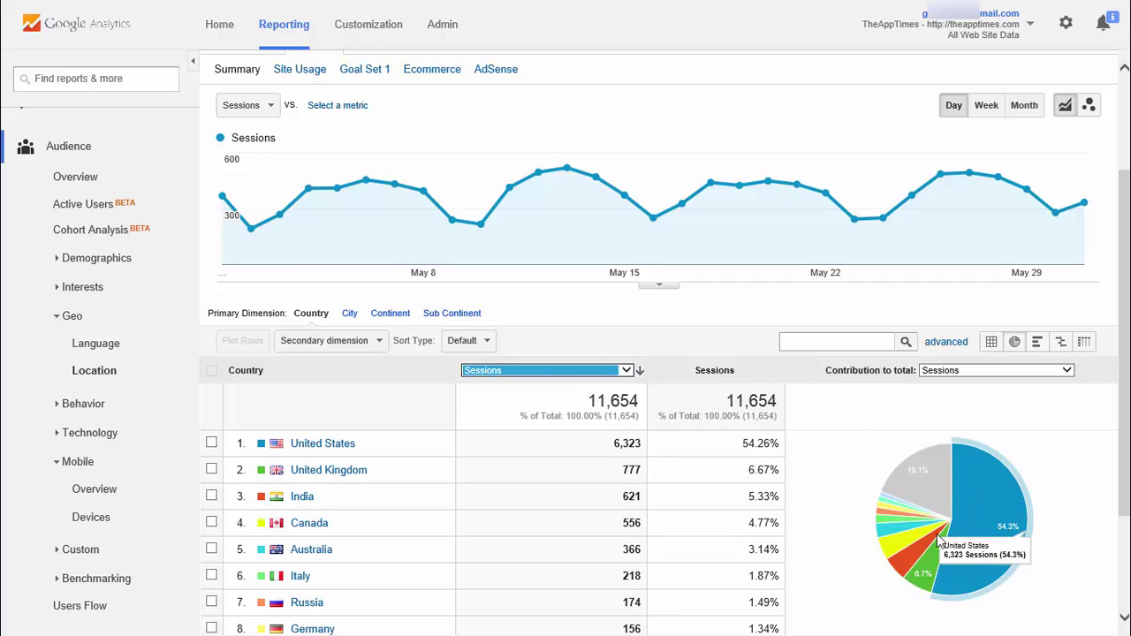
mouse_move(914, 541)
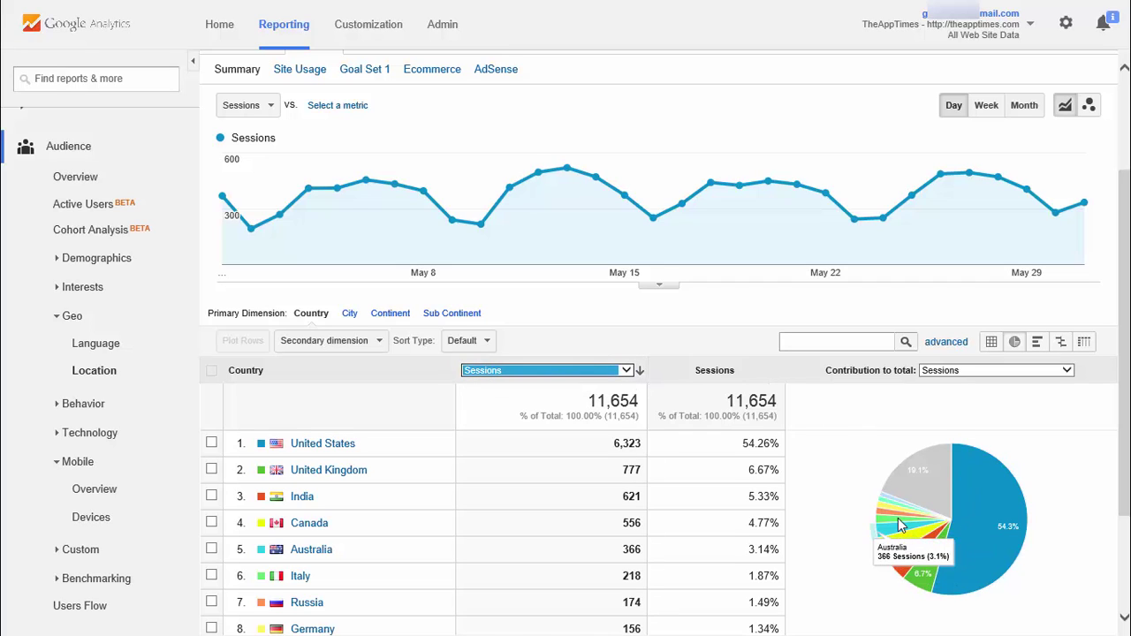
mouse_move(900, 522)
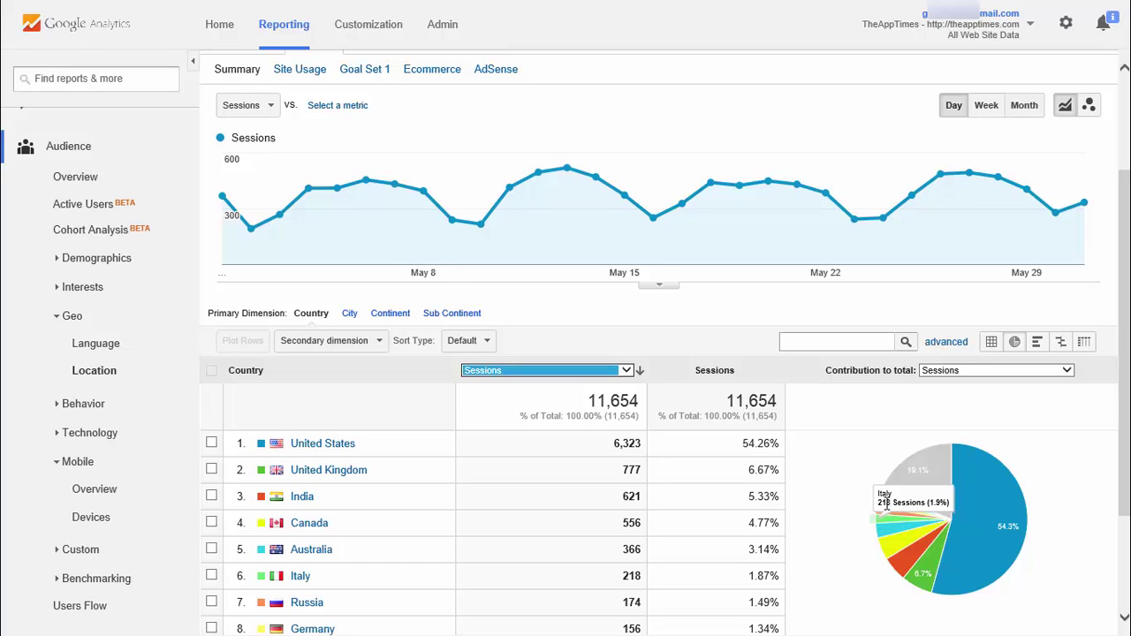
click(824, 487)
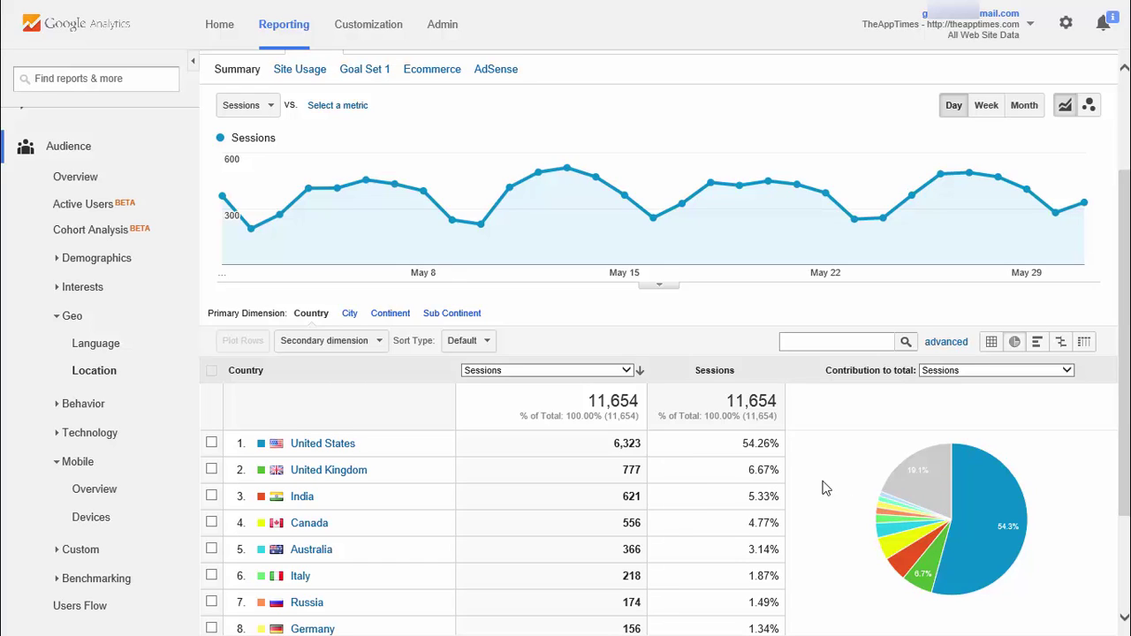
Step: View the countries' sessions as performance bars and as a comparison to the site average
click(1036, 343)
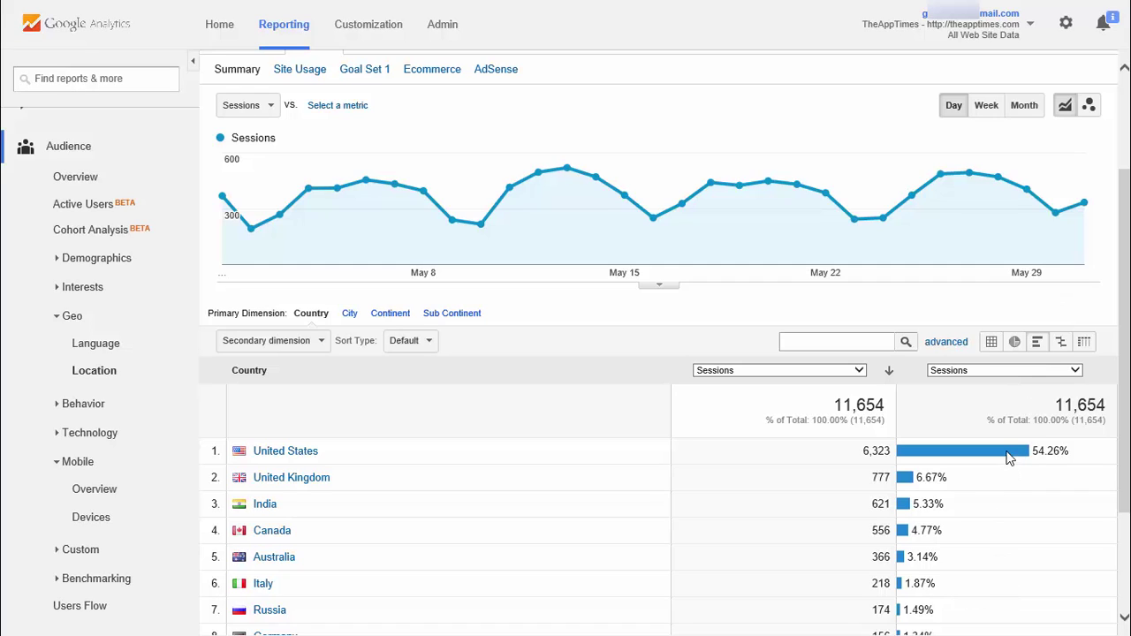
click(1059, 344)
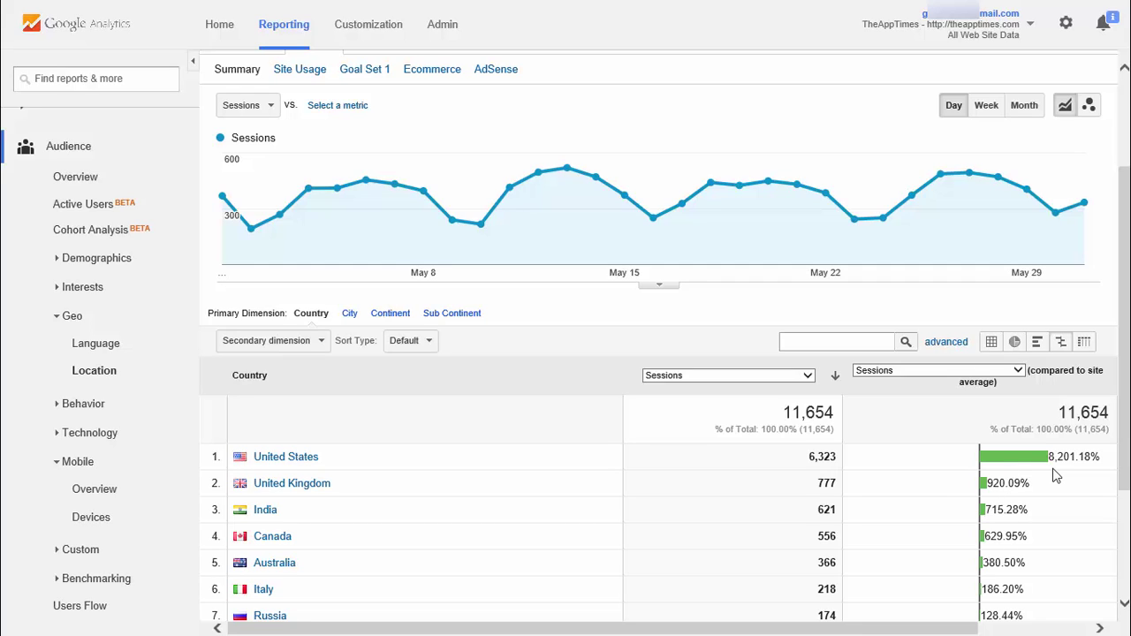
Step: View the countries as a pivot table with Bounce Rate as second pivot metric and return to the data table
click(1085, 344)
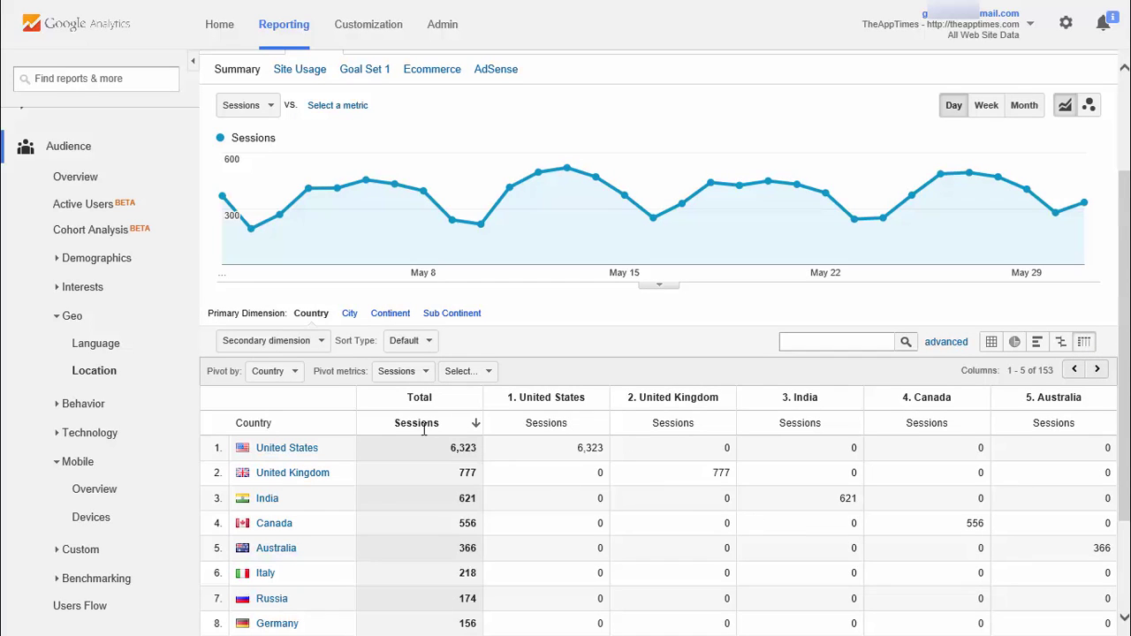
click(484, 374)
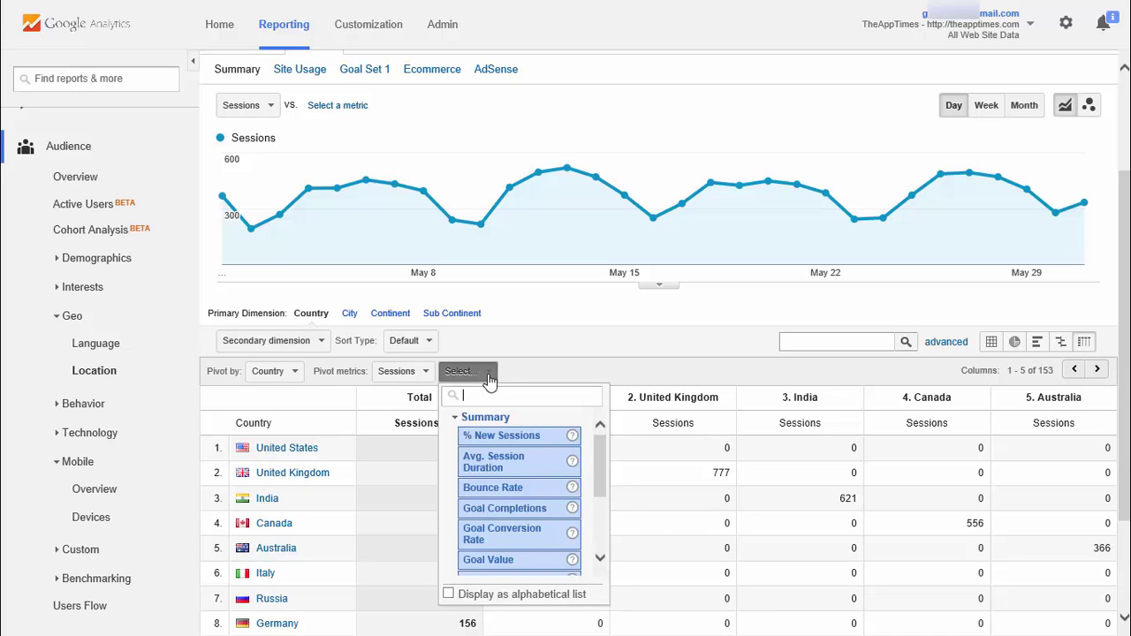
click(525, 491)
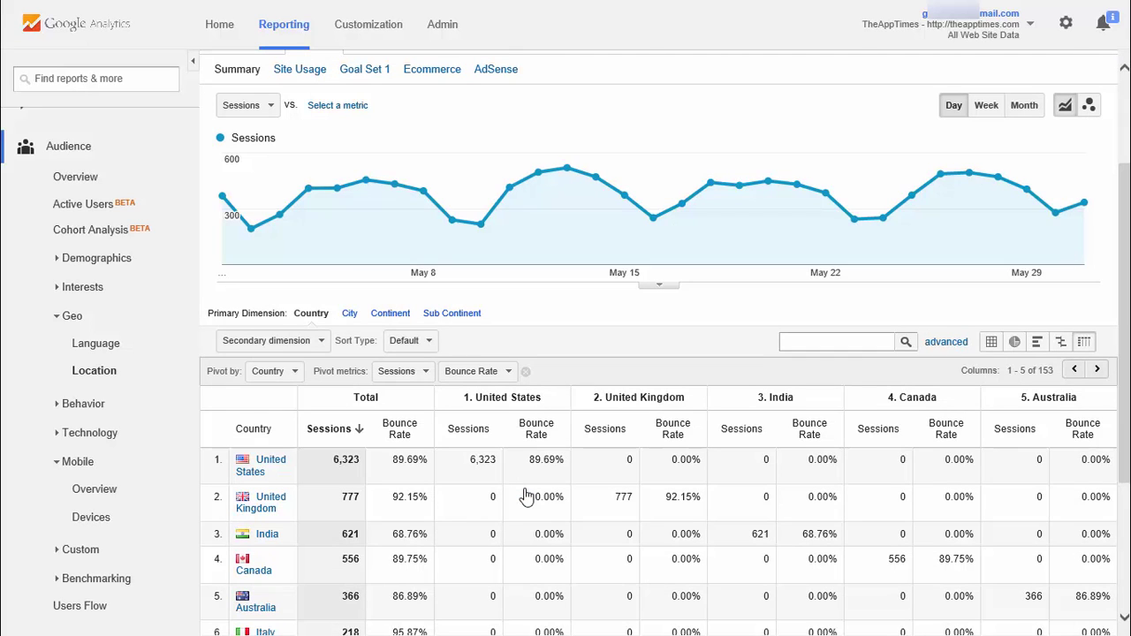
click(992, 345)
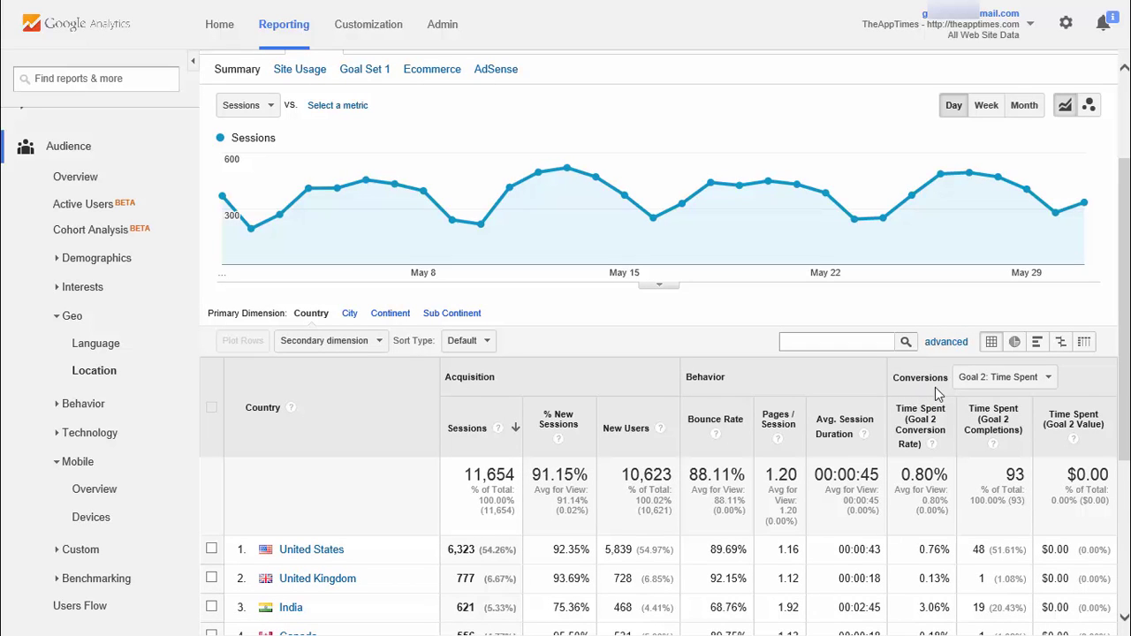
click(1126, 591)
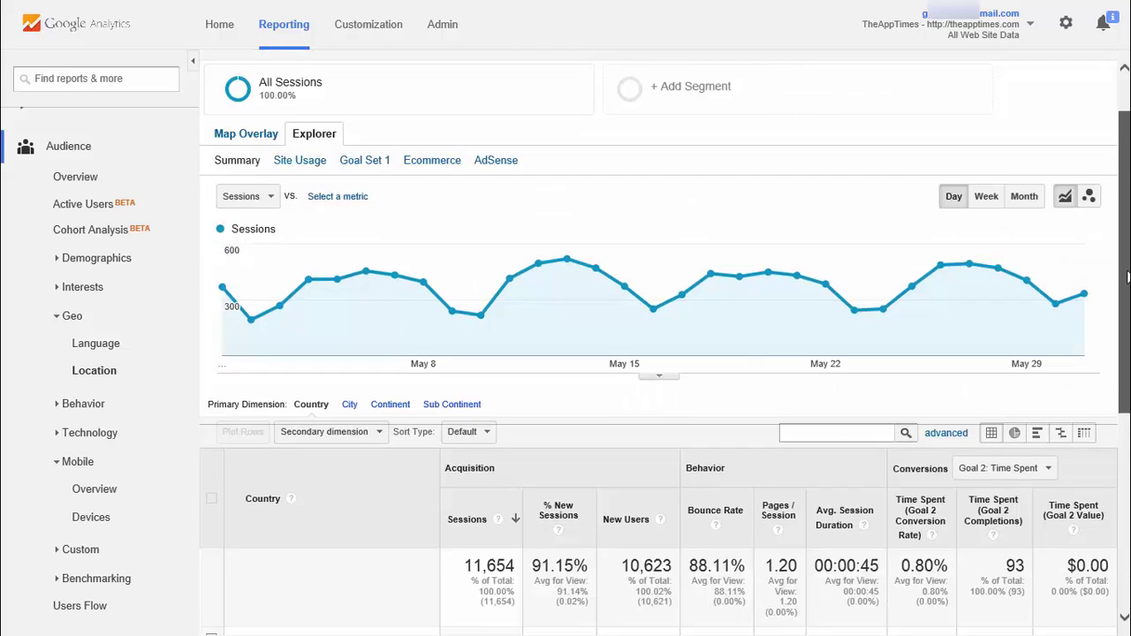
drag(1122, 502, 1116, 135)
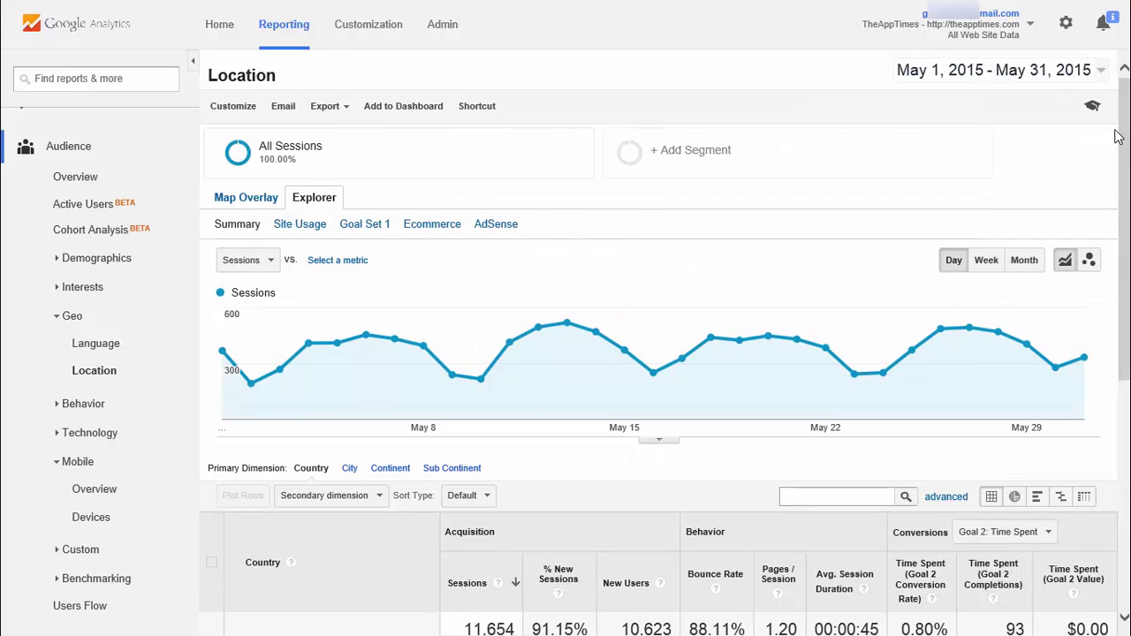